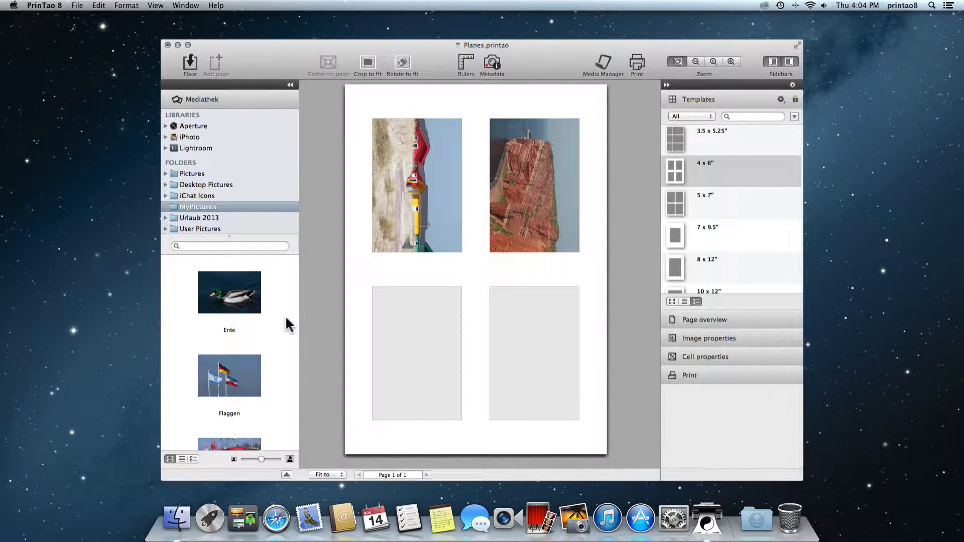
pyautogui.scroll(-1, 287, 319)
pyautogui.scroll(-2, 286, 318)
pyautogui.scroll(-2, 286, 318)
pyautogui.scroll(-1, 286, 319)
pyautogui.scroll(-1, 286, 318)
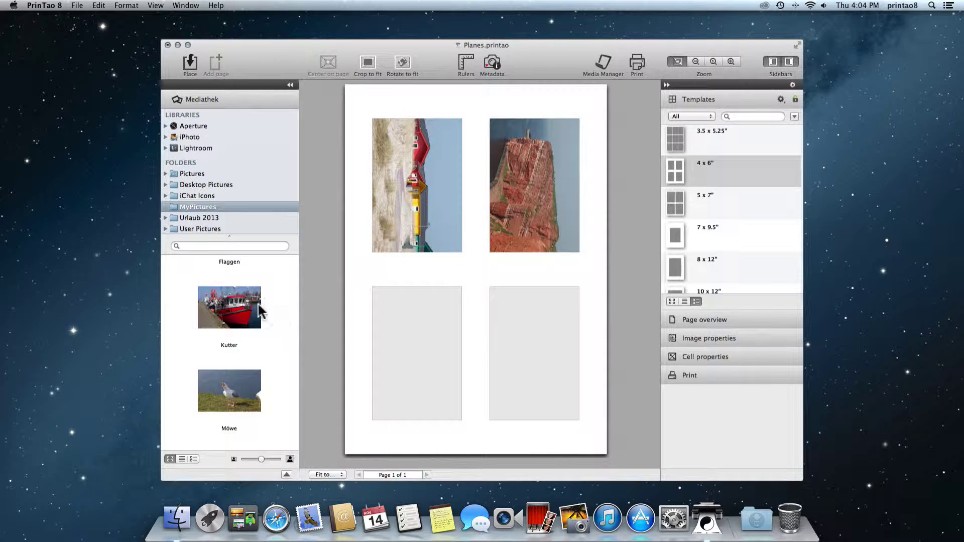
# Step: Place the fishing boat and seagull photos in the lower cells and choose the 5 x 7" layout
pyautogui.moveTo(243, 311); pyautogui.dragTo(414, 348)
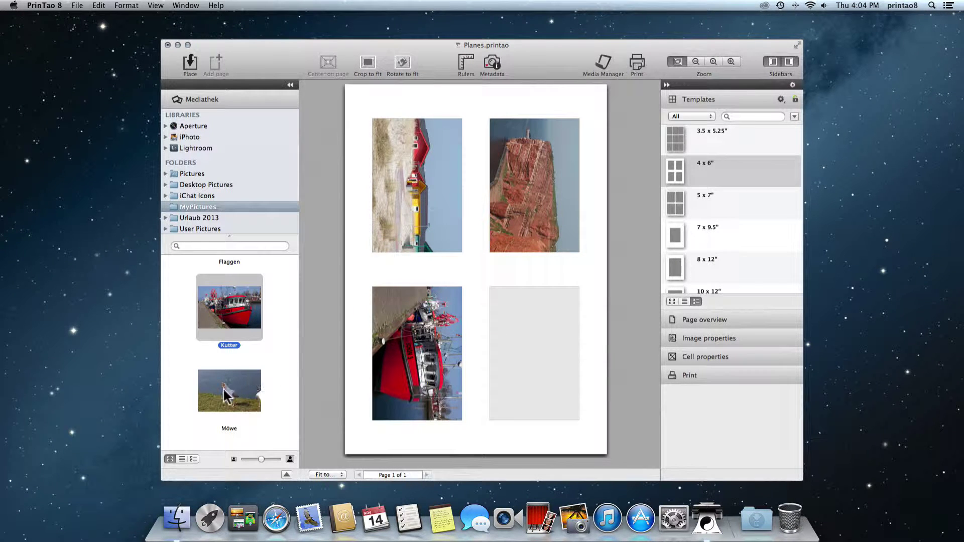
pyautogui.moveTo(223, 389); pyautogui.dragTo(541, 343)
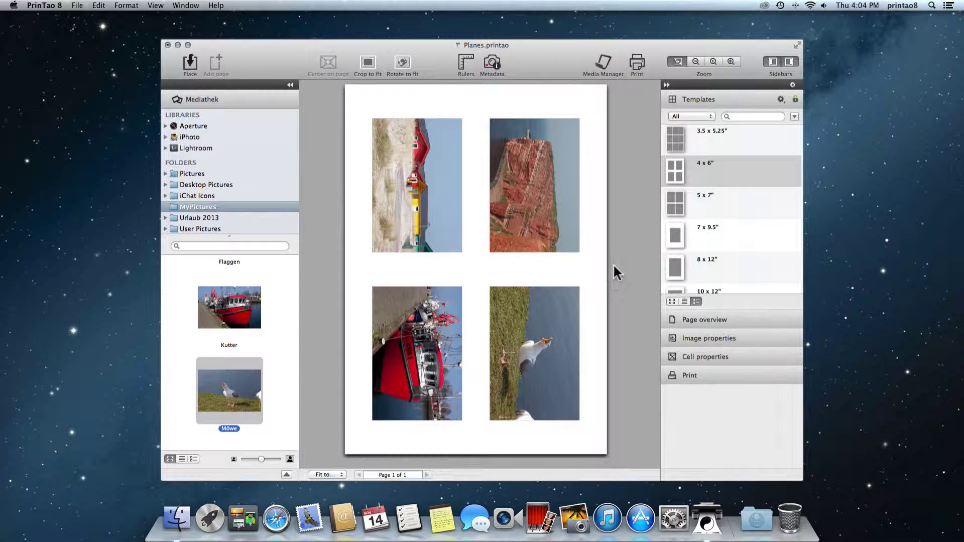
pyautogui.click(678, 199)
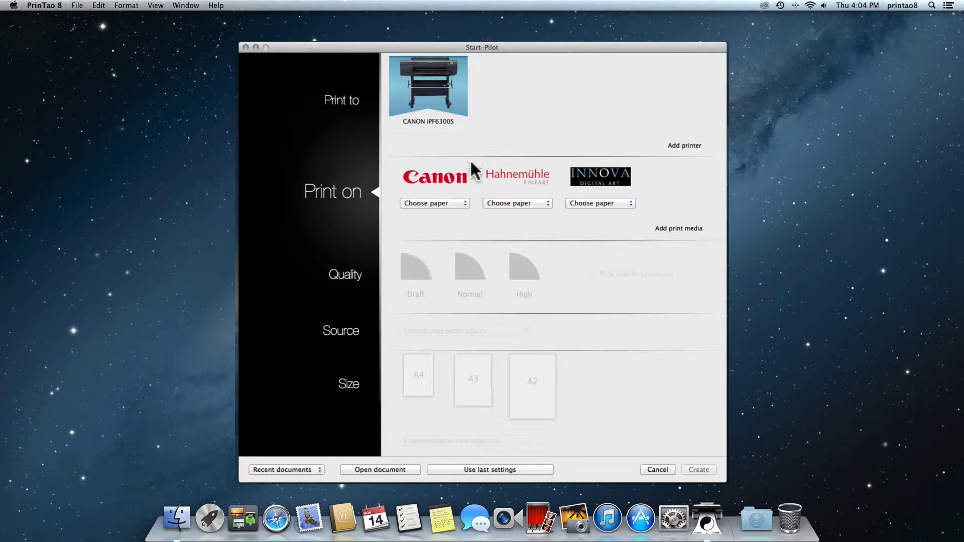
# Step: In Start-Pilot, choose Canon Coated Paper, Normal quality, manual top cut-sheet feed and A3
pyautogui.click(460, 201)
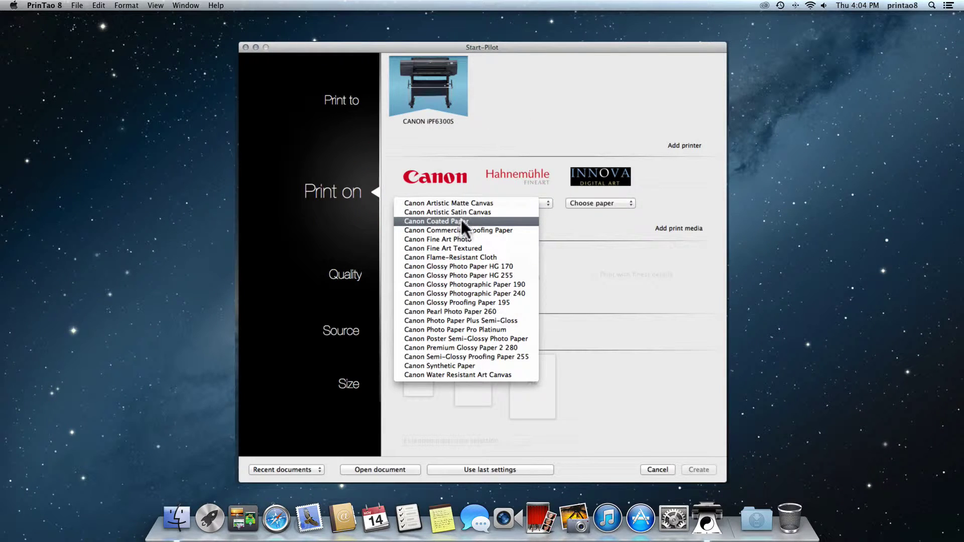
pyautogui.click(461, 220)
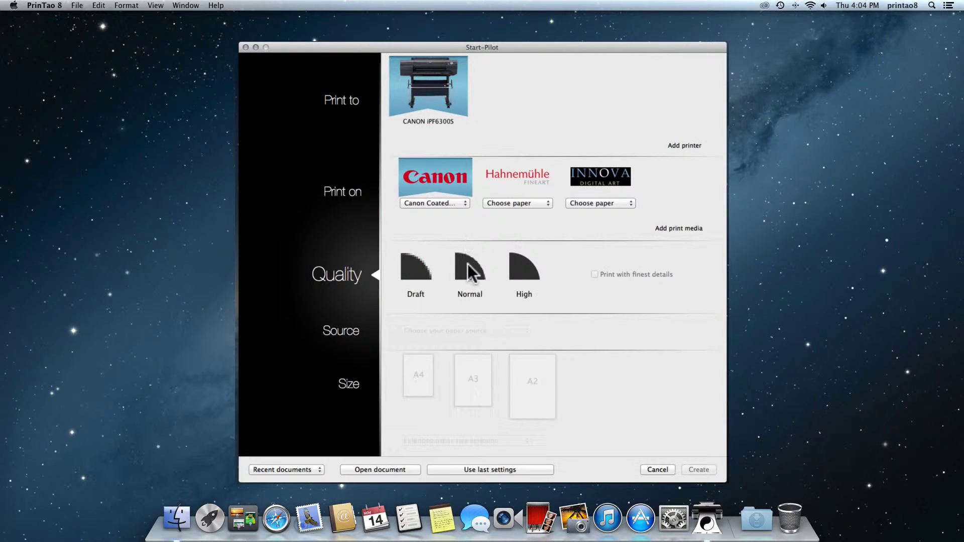
pyautogui.click(468, 265)
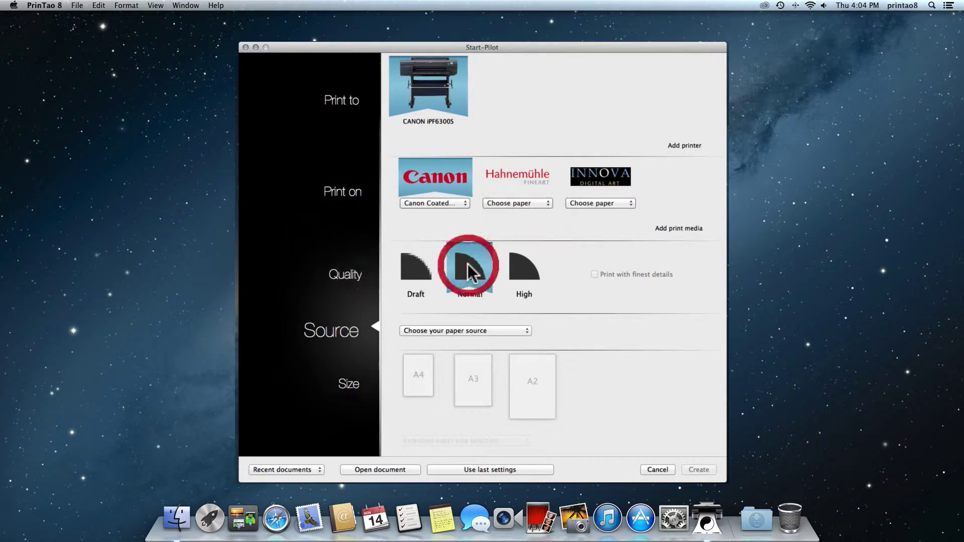
pyautogui.click(504, 330)
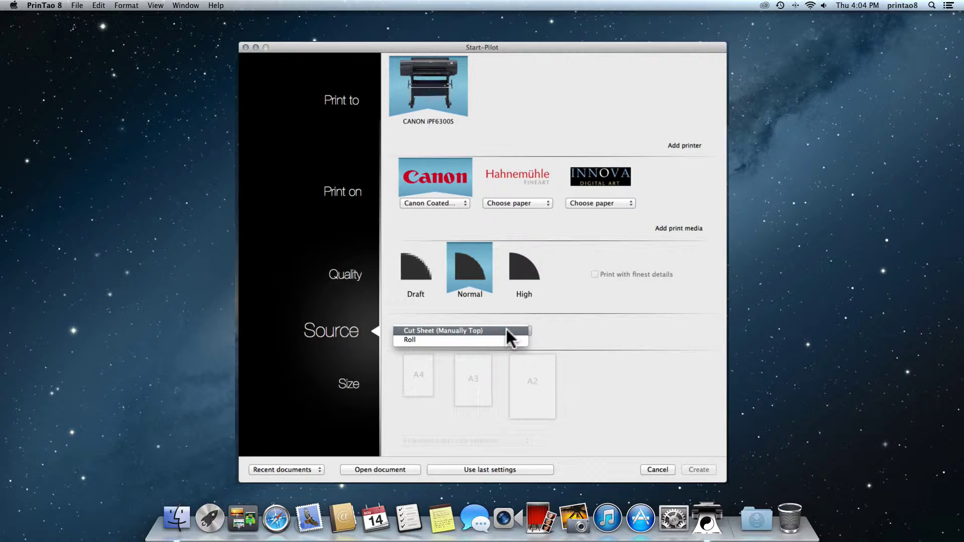
pyautogui.click(505, 332)
pyautogui.click(484, 378)
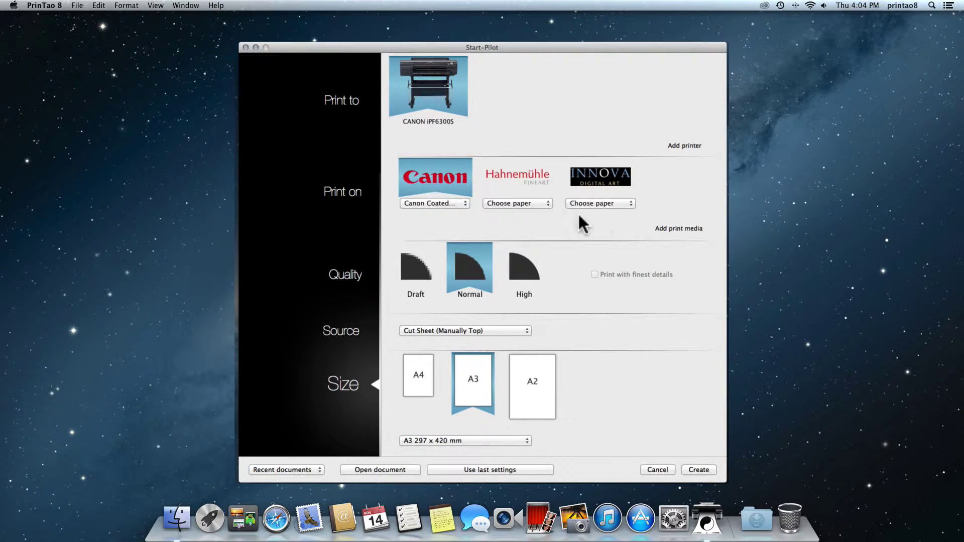
pyautogui.click(543, 205)
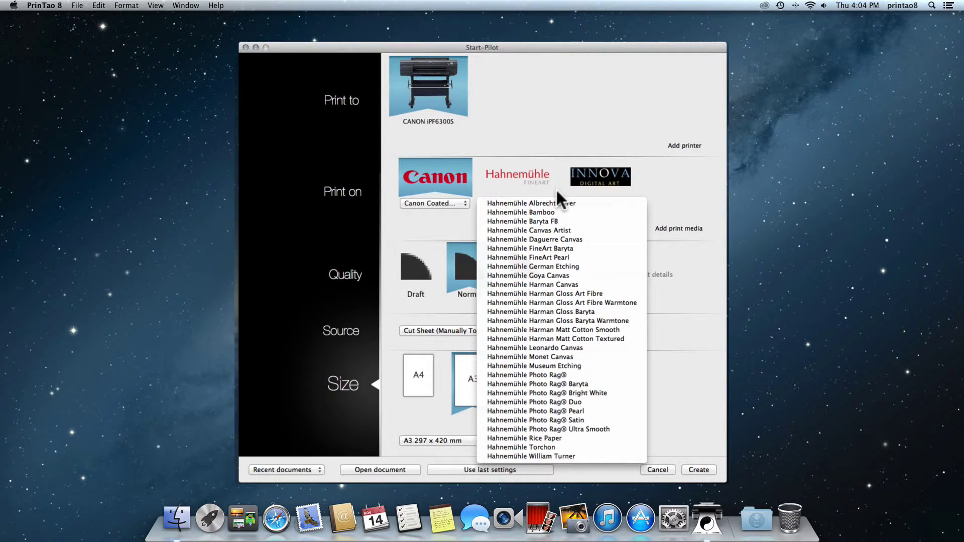
pyautogui.click(556, 189)
pyautogui.click(572, 213)
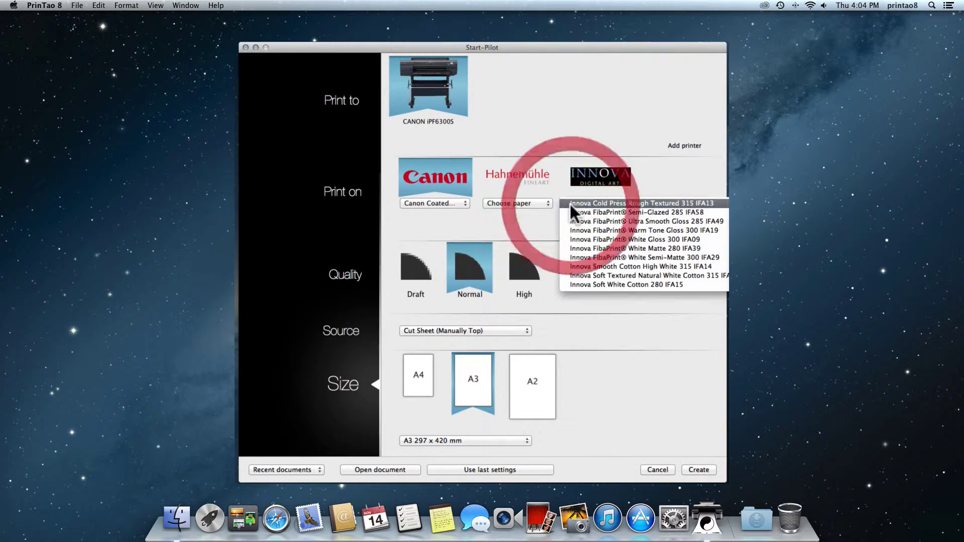
pyautogui.click(562, 186)
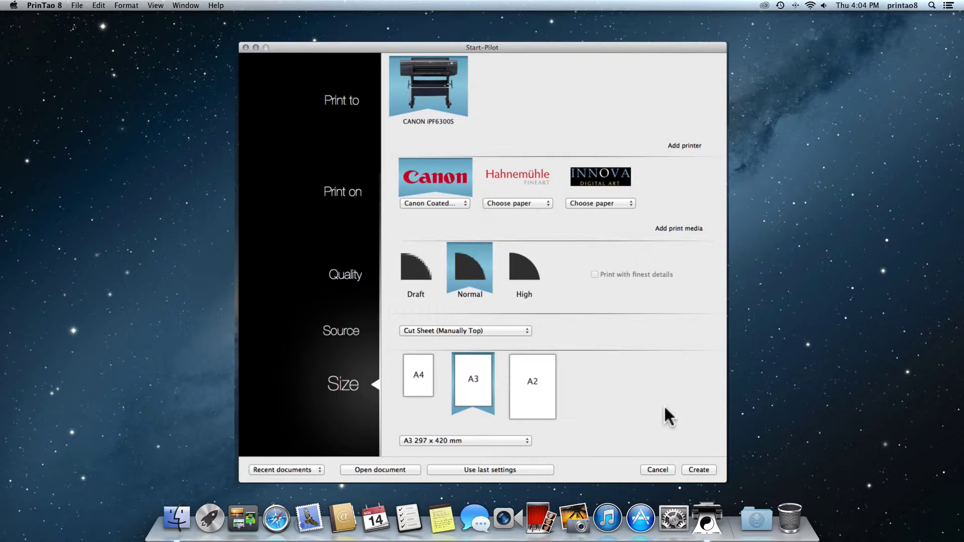
# Step: Create the document with the red airplane photo and show that image's file details
pyautogui.click(692, 472)
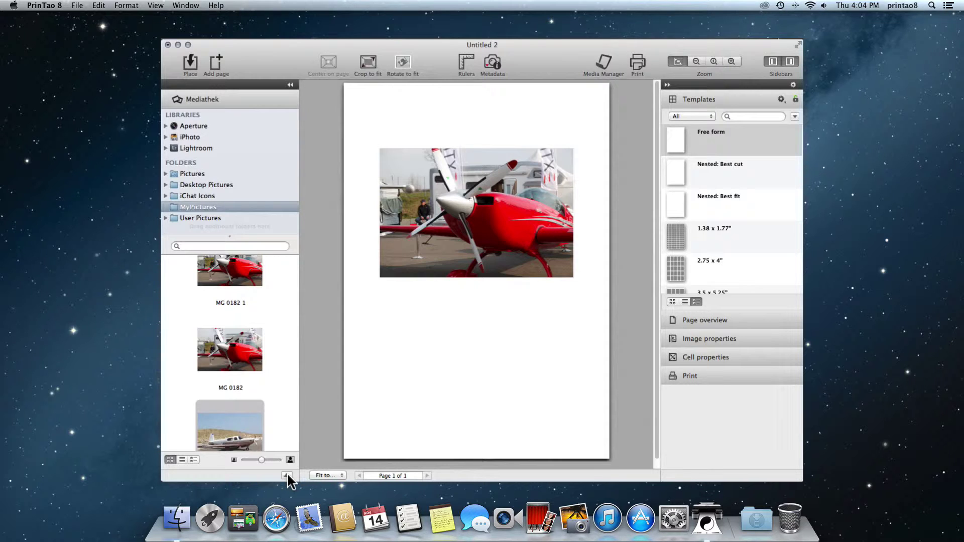
pyautogui.click(287, 476)
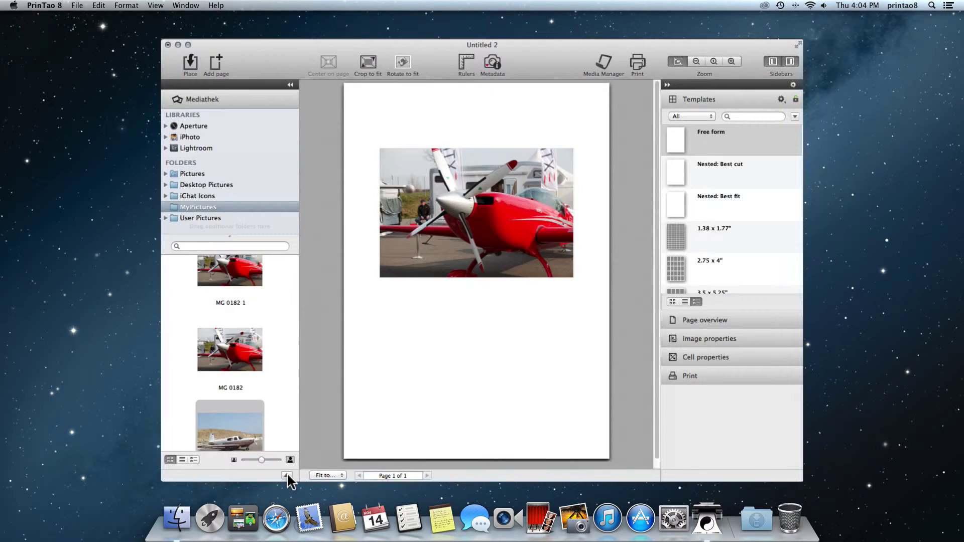
pyautogui.click(287, 476)
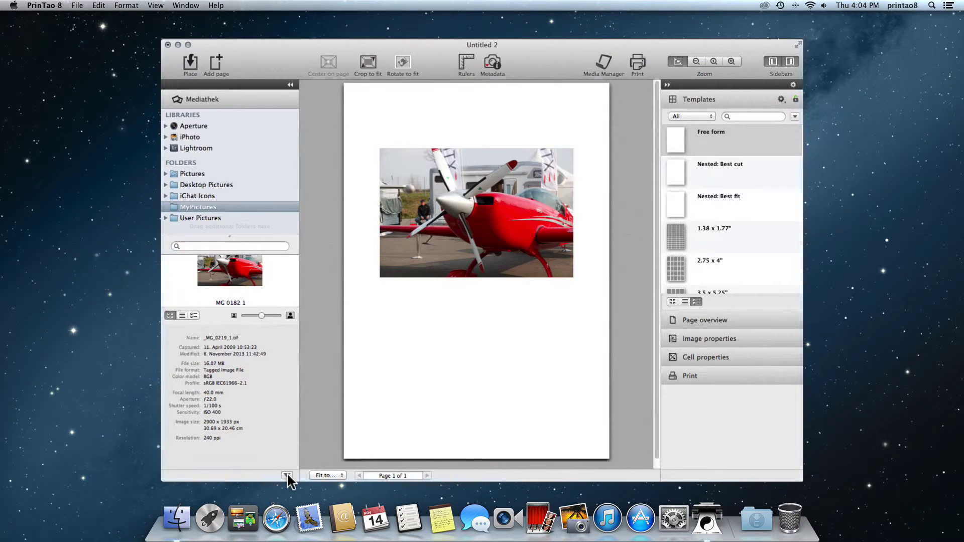
# Step: Hide the image details, browse the Aperture and iPhoto libraries, then select Holiday 2013
pyautogui.click(287, 477)
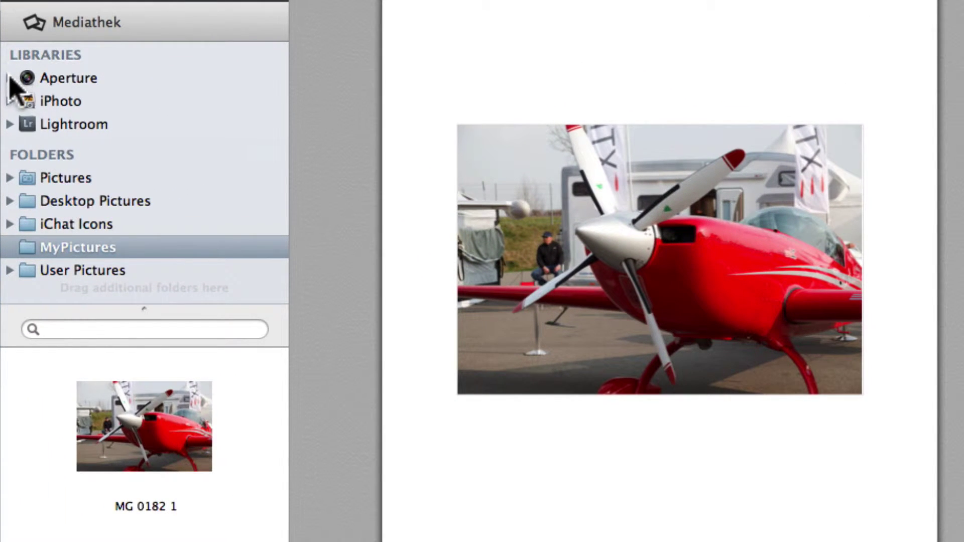
pyautogui.click(10, 78)
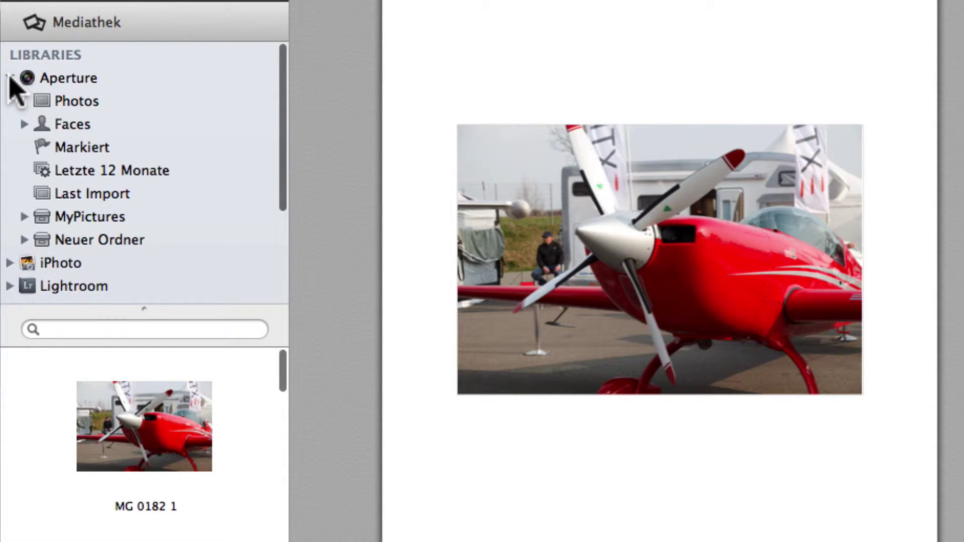
pyautogui.click(9, 77)
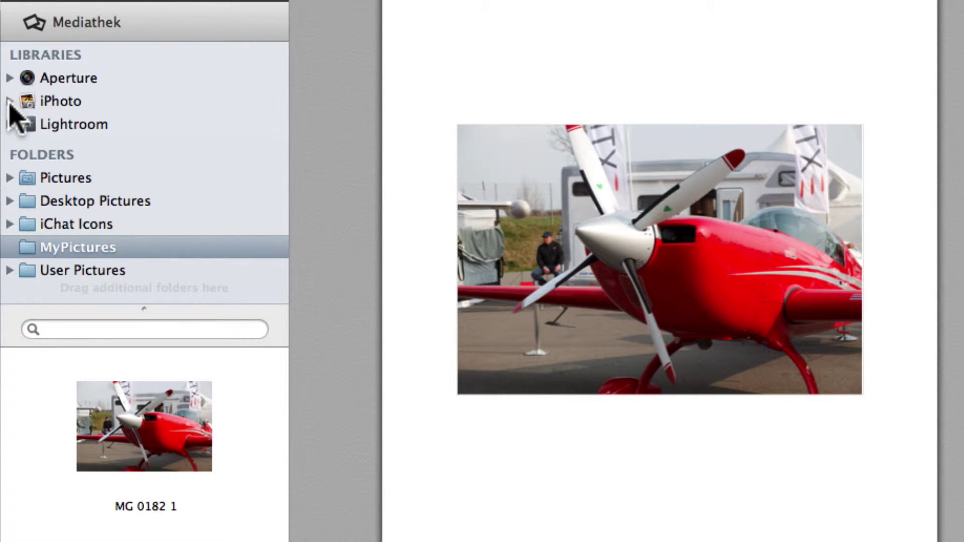
pyautogui.click(10, 101)
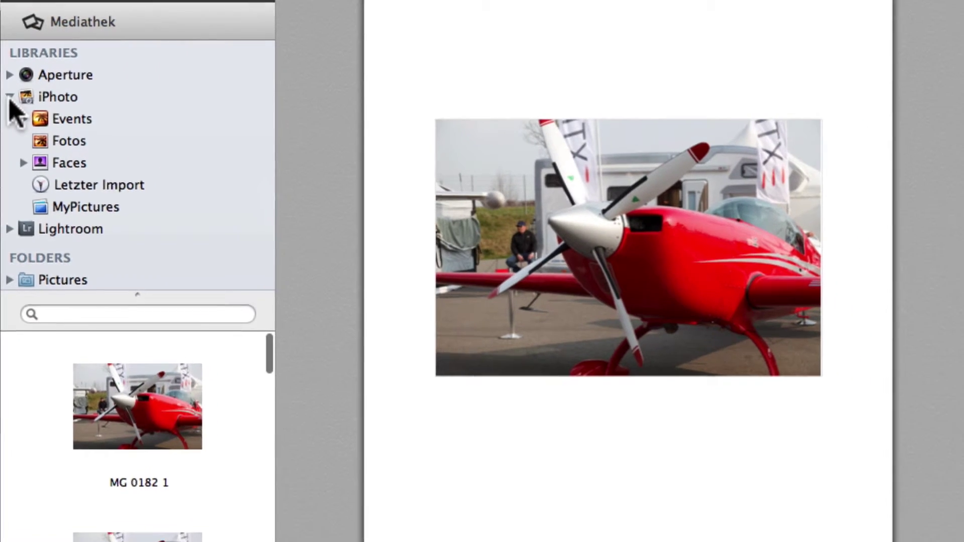
pyautogui.click(10, 101)
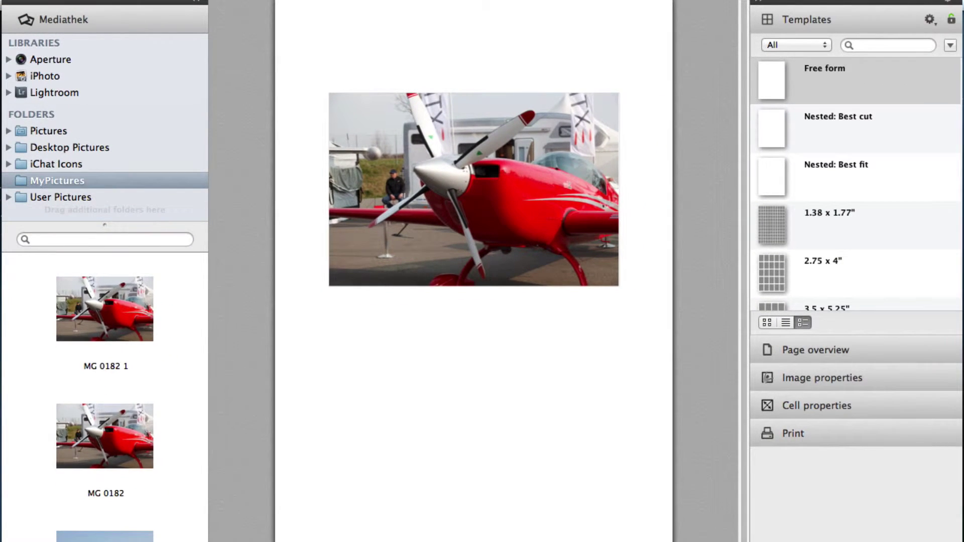
pyautogui.moveTo(32, 356)
pyautogui.mouseDown()
pyautogui.moveTo(161, 352)
pyautogui.moveTo(164, 207)
pyautogui.mouseUp()
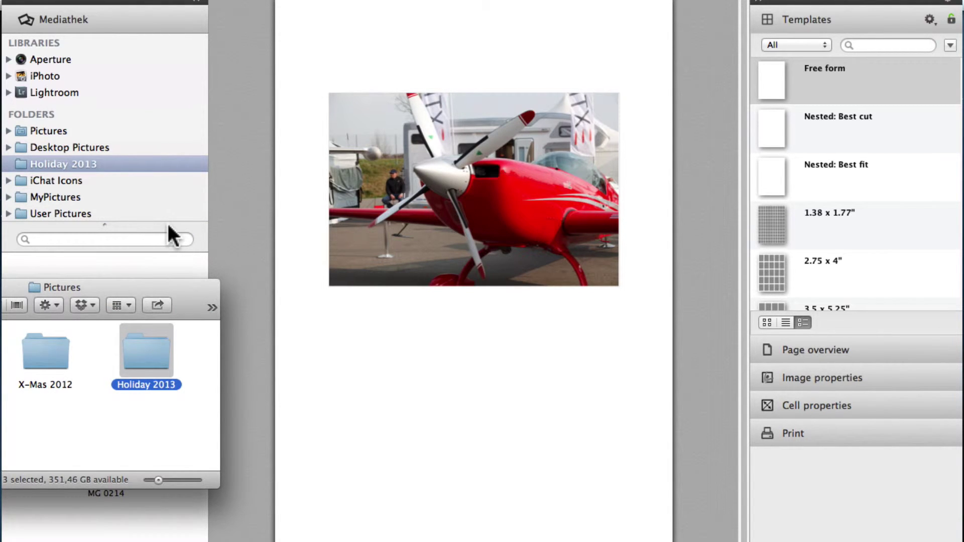
pyautogui.click(167, 225)
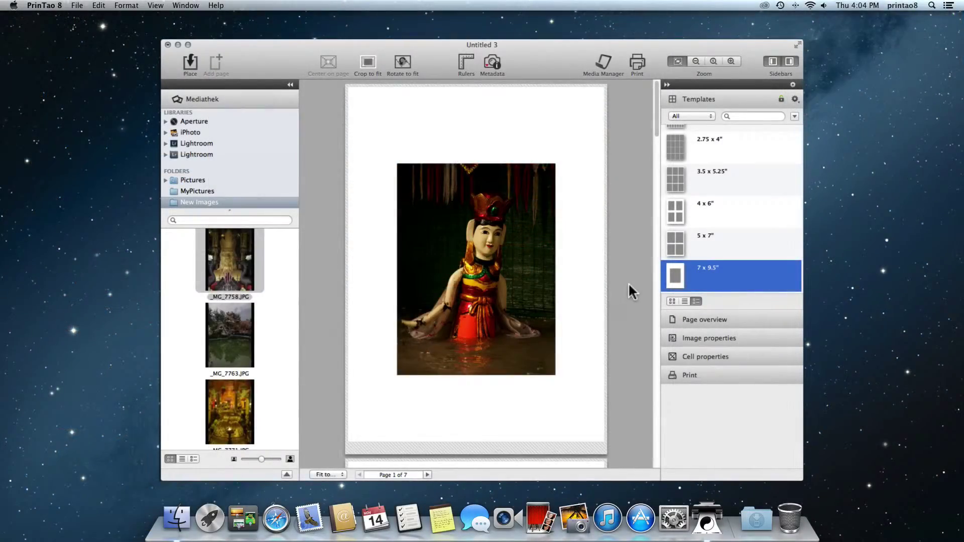
# Step: Apply the 5 x 7 layout, go to page 2, and put _MG_7758 in the empty cell
pyautogui.click(674, 213)
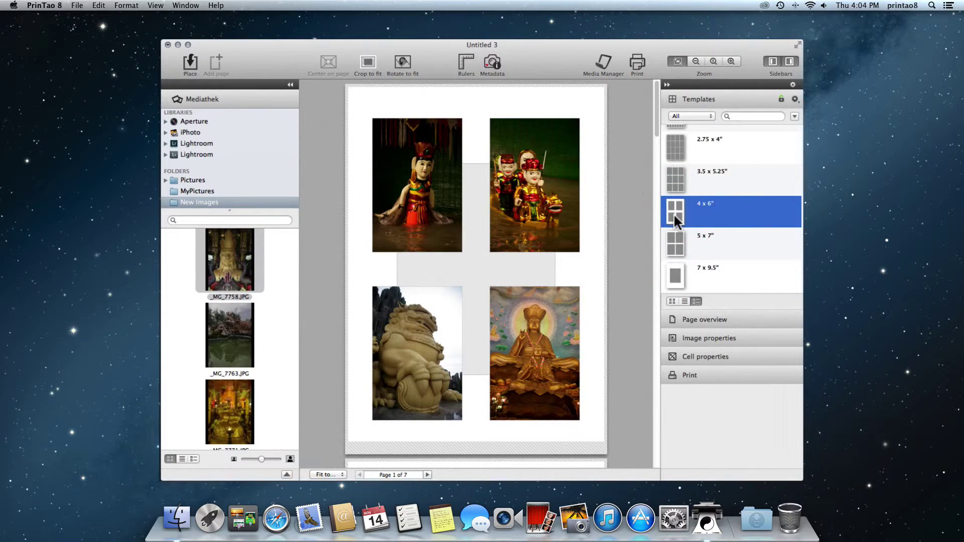
pyautogui.click(675, 246)
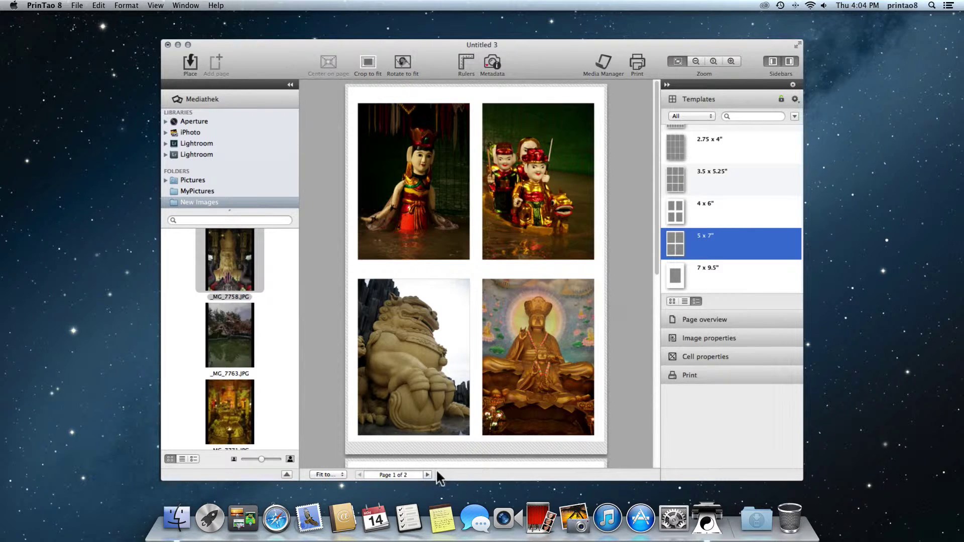
pyautogui.click(428, 475)
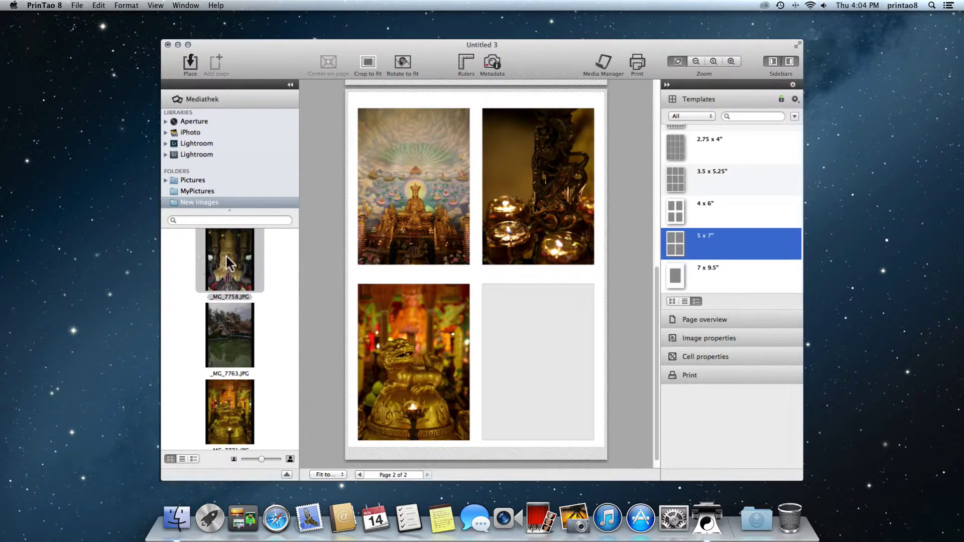
pyautogui.moveTo(226, 254); pyautogui.dragTo(527, 328)
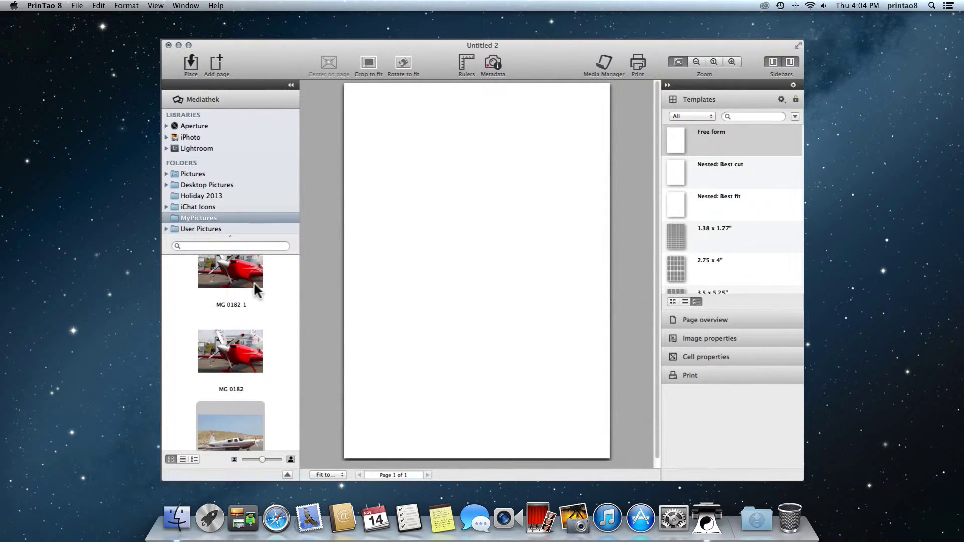
# Step: Place the MG 0182 1 airplane photo on the page and enlarge it
pyautogui.moveTo(253, 281); pyautogui.dragTo(406, 165)
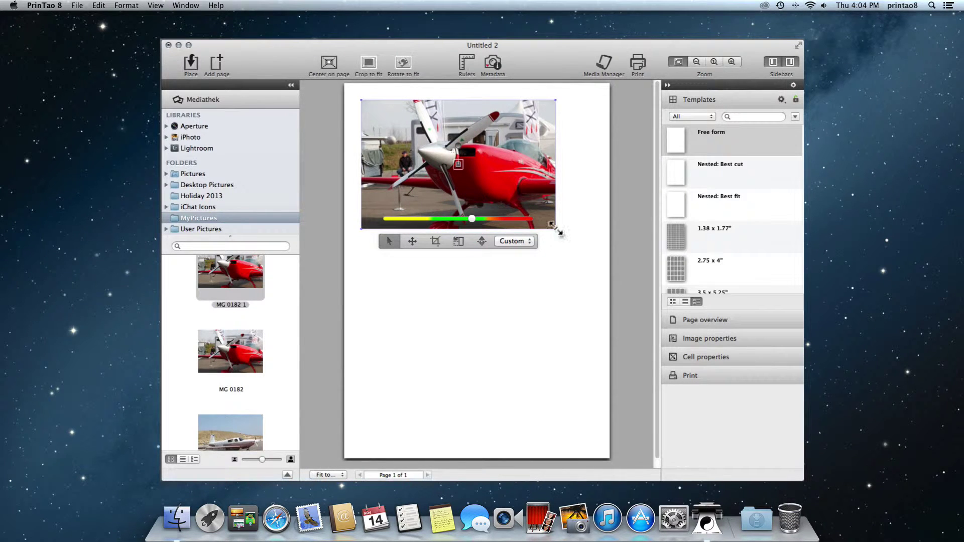
pyautogui.click(557, 231)
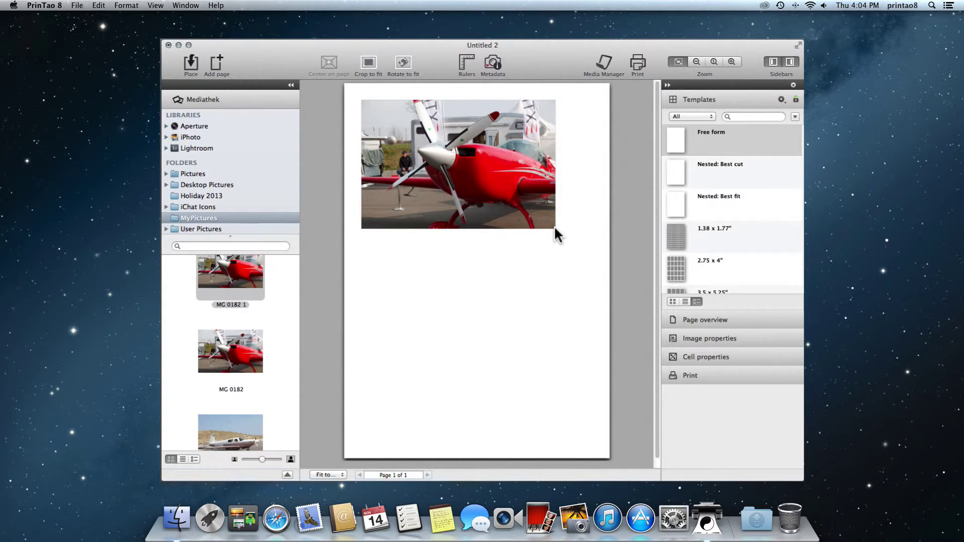
pyautogui.click(555, 229)
pyautogui.moveTo(556, 229); pyautogui.dragTo(589, 251)
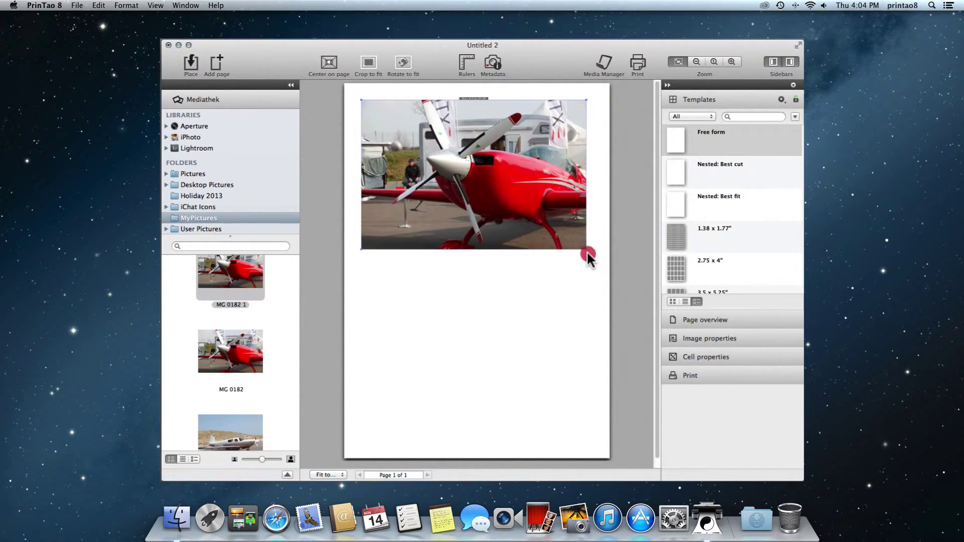
# Step: Add a second airplane photo below the first, align it left and enlarge it
pyautogui.moveTo(230, 431); pyautogui.dragTo(418, 390)
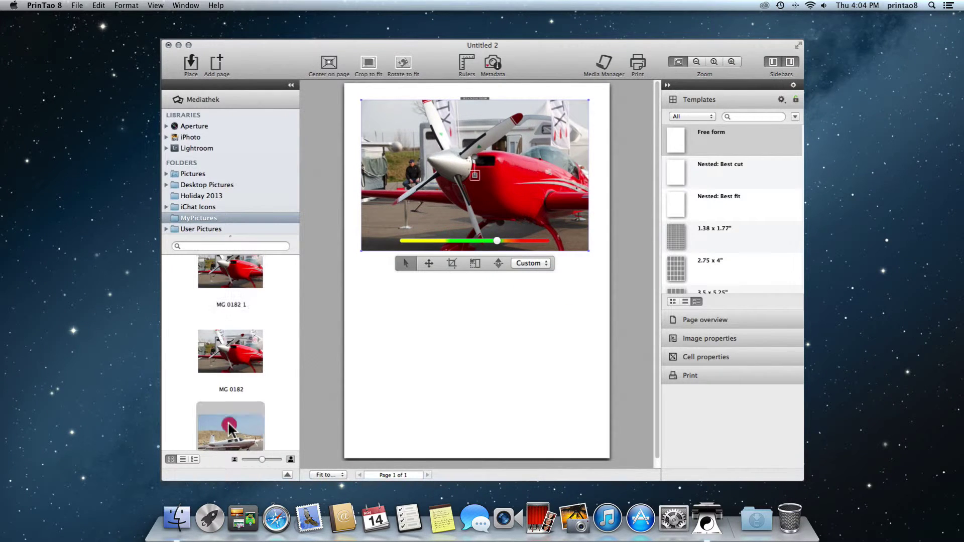
pyautogui.moveTo(456, 262); pyautogui.dragTo(459, 350)
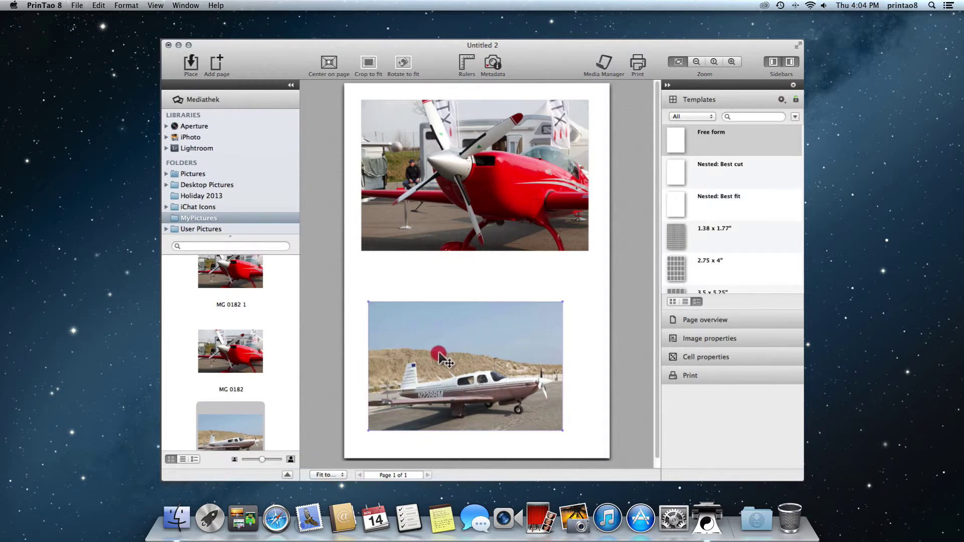
pyautogui.moveTo(459, 350); pyautogui.dragTo(442, 364)
pyautogui.click(443, 364)
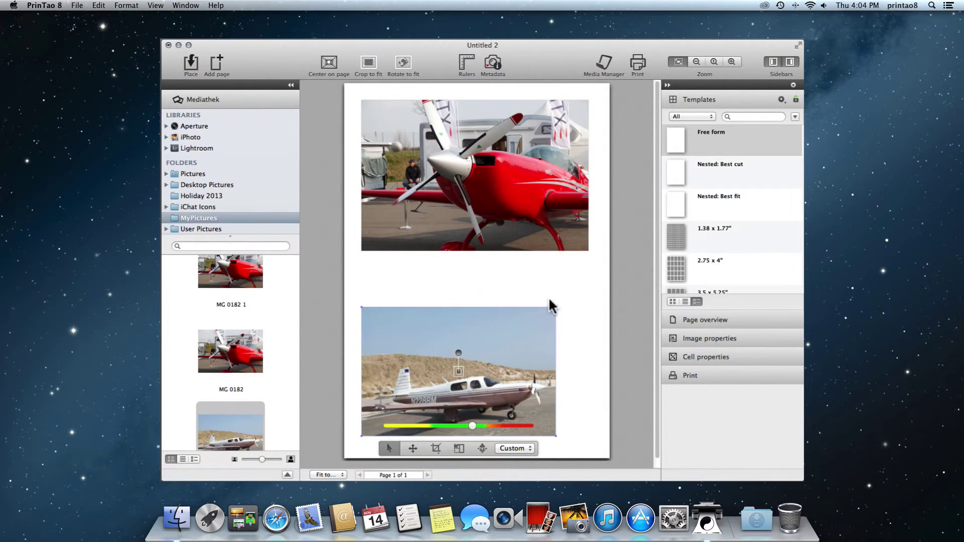
pyautogui.moveTo(557, 307); pyautogui.dragTo(586, 275)
pyautogui.click(603, 282)
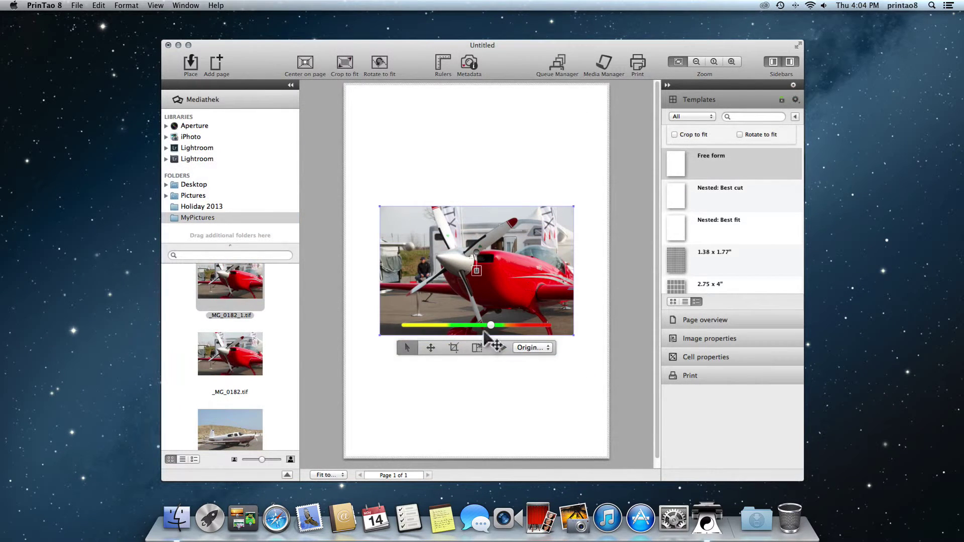
# Step: Resize the airplane photo to 22.6 x 15.0 cm, then 29.6 x 19.7 cm, then small
pyautogui.click(490, 326)
pyautogui.moveTo(490, 324); pyautogui.dragTo(466, 322)
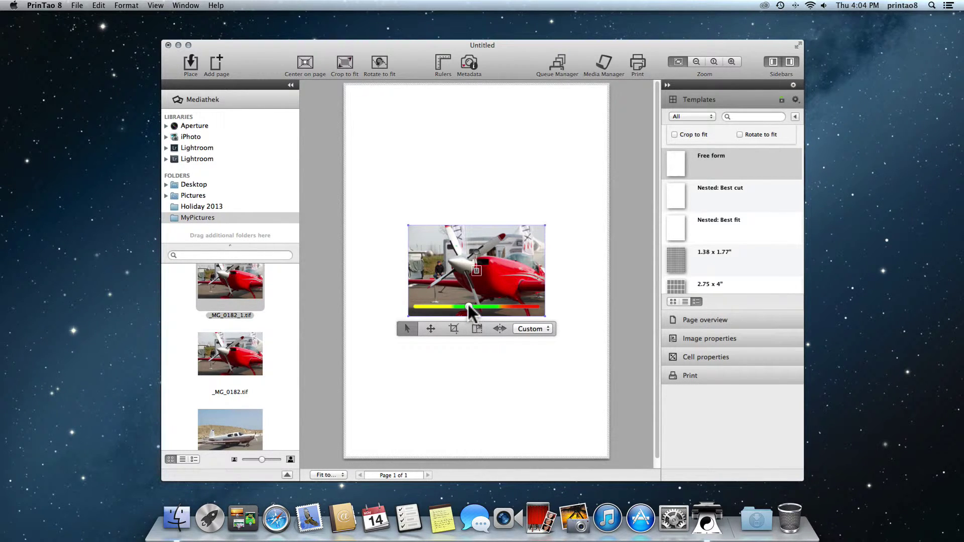
pyautogui.moveTo(470, 305); pyautogui.dragTo(512, 304)
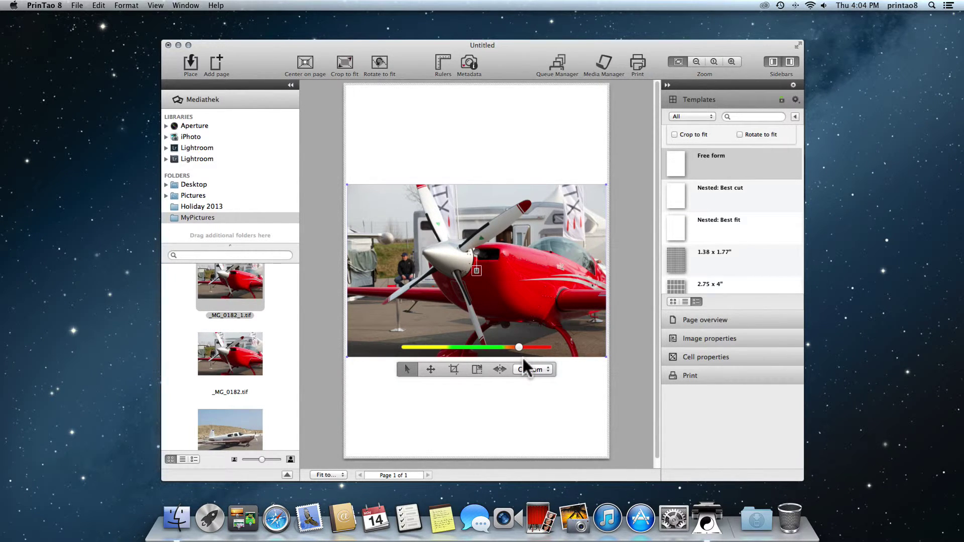
pyautogui.moveTo(518, 349)
pyautogui.mouseDown()
pyautogui.moveTo(434, 343)
pyautogui.moveTo(480, 344)
pyautogui.mouseUp()
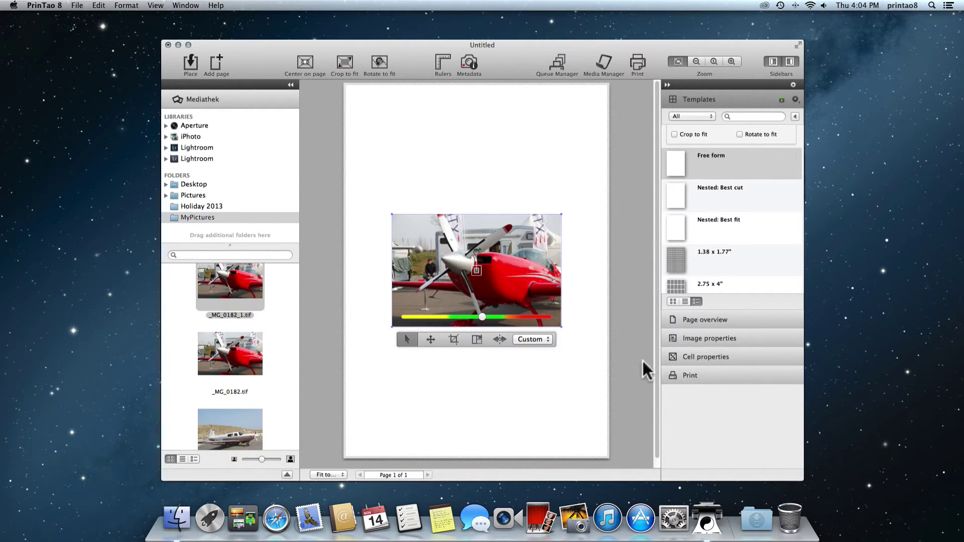
# Step: Show the Print settings, keeping CANON iPF6300S as printer and Canon Coated Paper
pyautogui.click(723, 374)
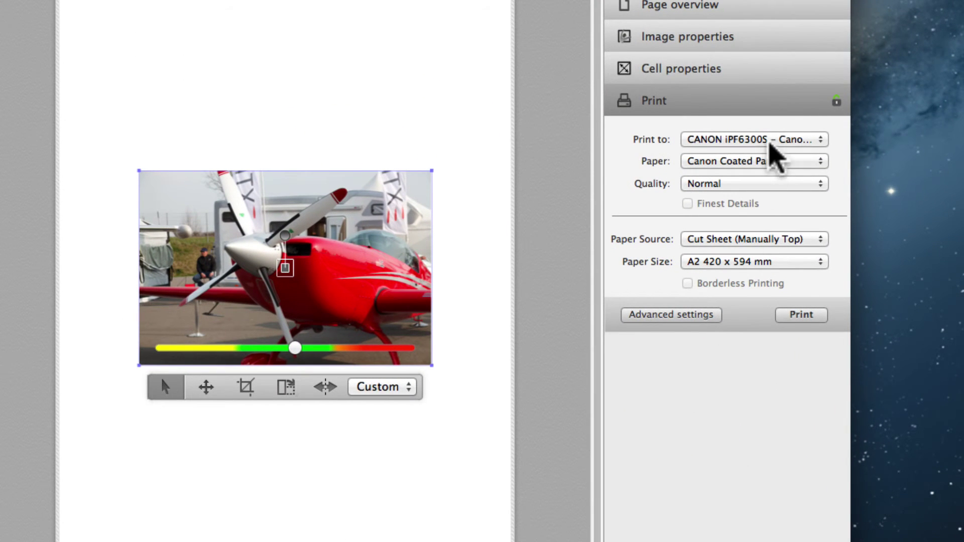
pyautogui.click(768, 140)
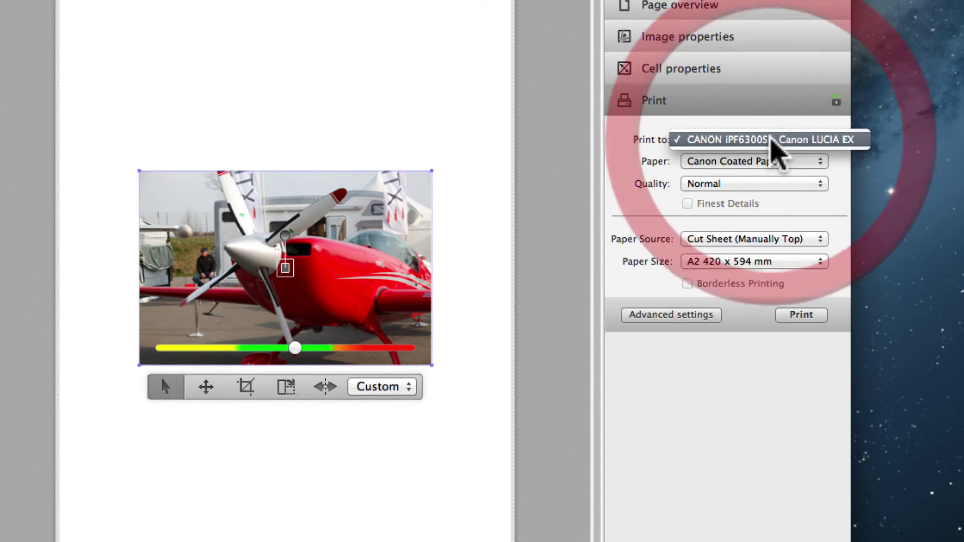
pyautogui.click(772, 139)
pyautogui.click(753, 165)
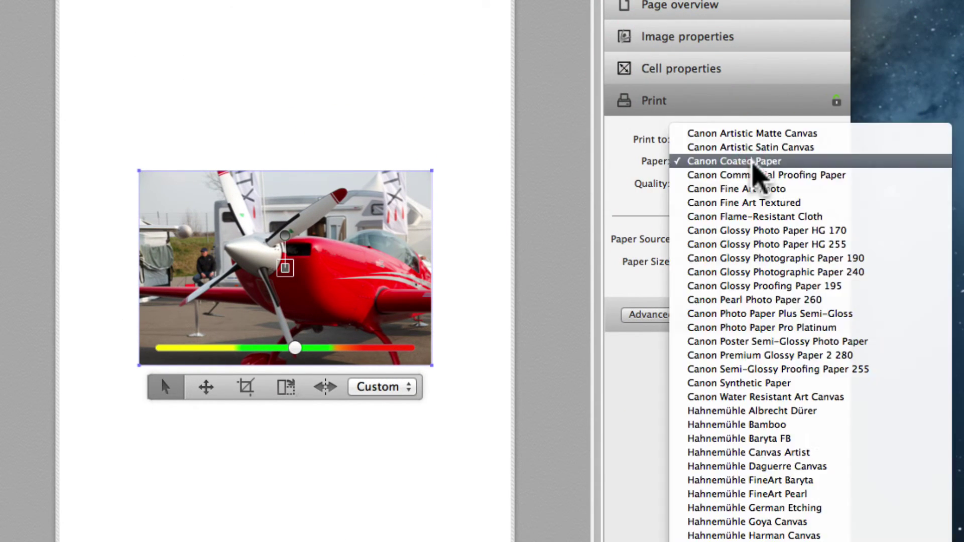
pyautogui.click(753, 163)
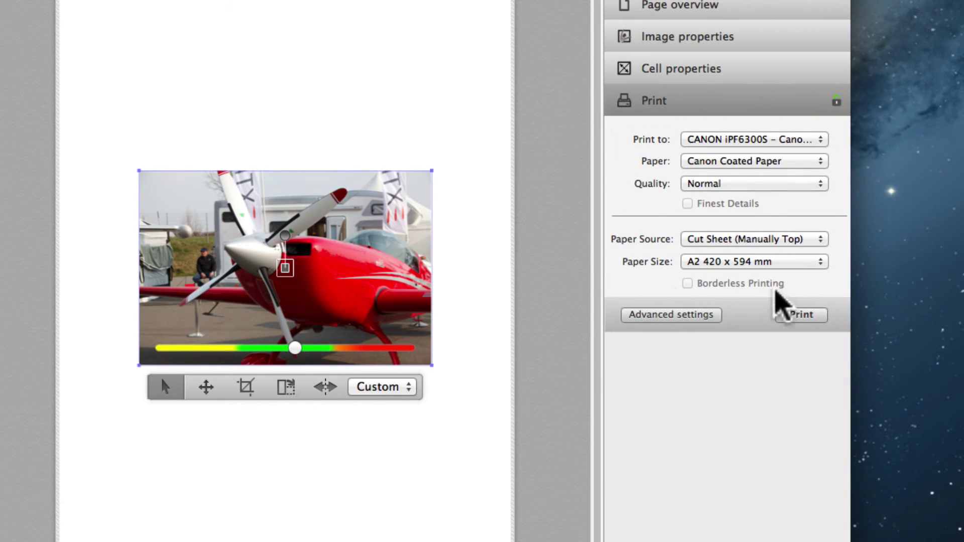